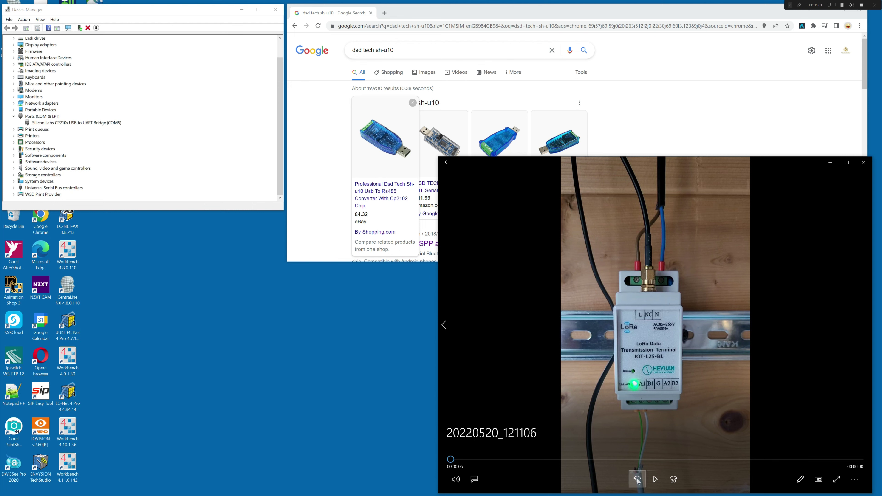
# Play the terminal clip, check the CP210x USB-to-UART bridge on COM5, and close Device Manager
pyautogui.click(656, 479)
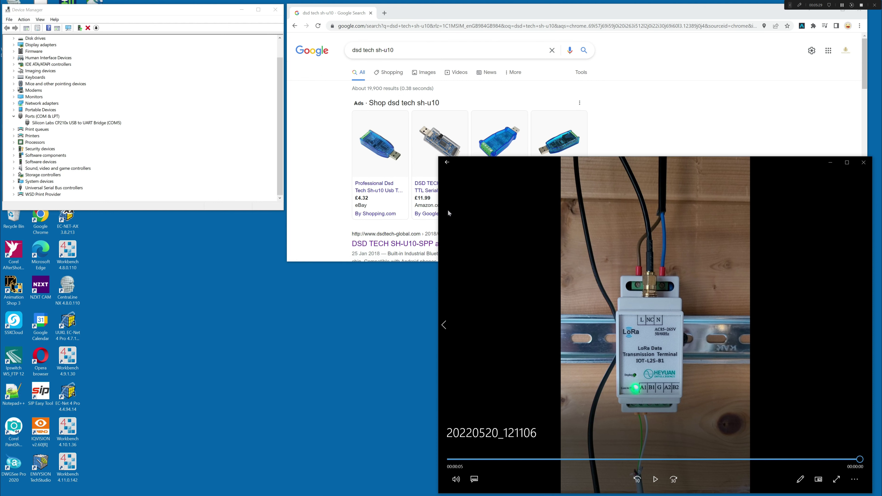
pyautogui.click(74, 124)
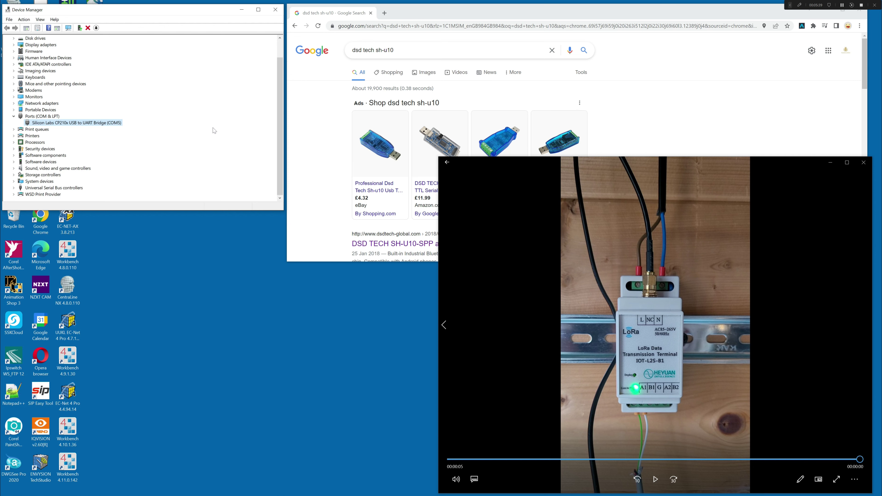
pyautogui.click(275, 10)
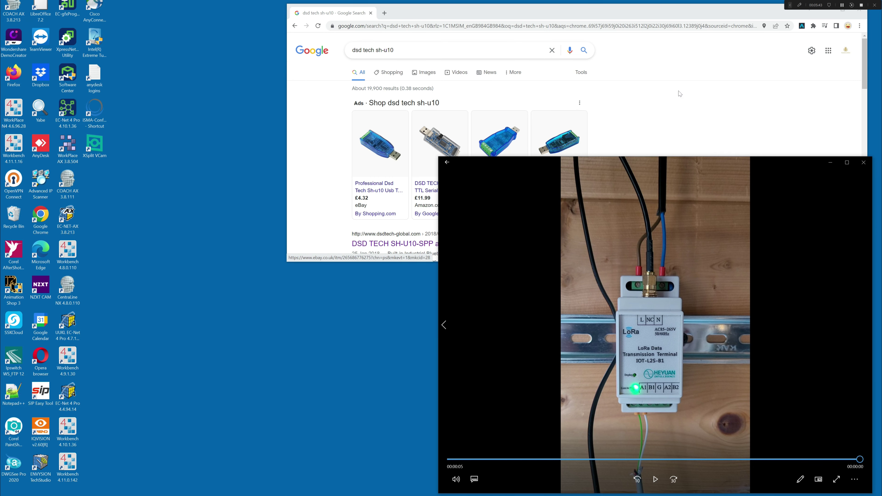
# Close the dsd tech sh-u10 Google results window and reposition the video player
pyautogui.moveTo(748, 12); pyautogui.dragTo(660, 23)
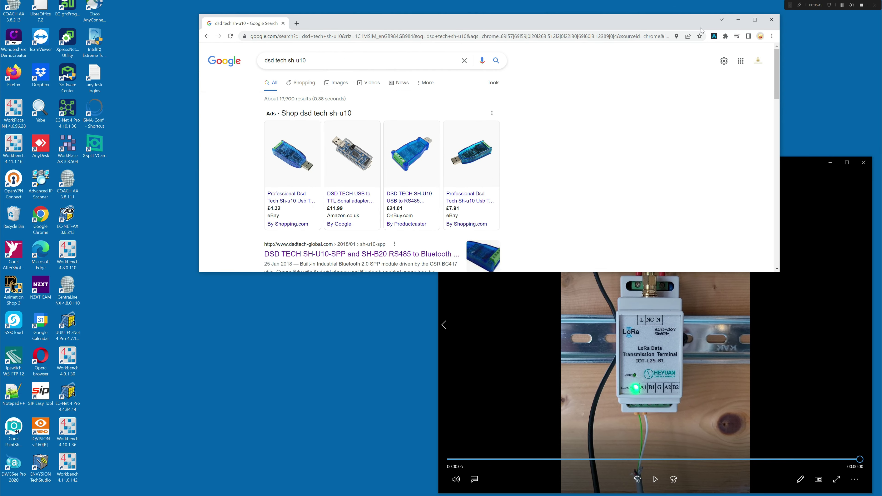
pyautogui.click(773, 21)
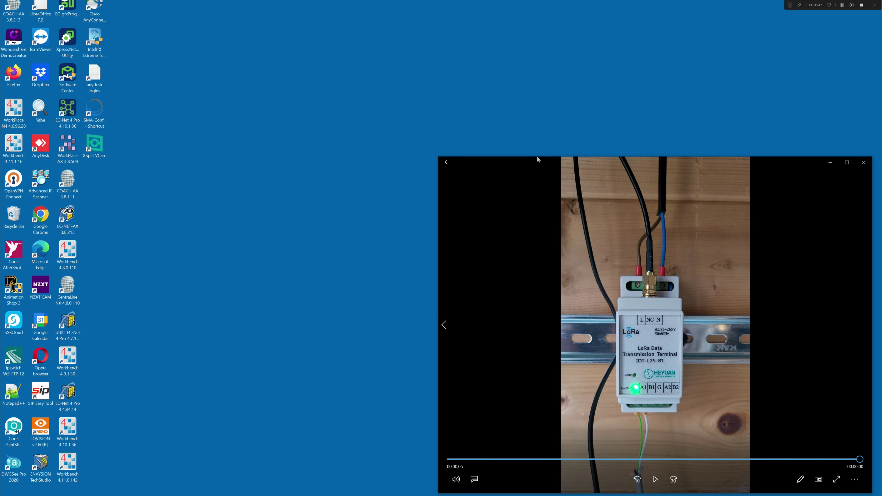
pyautogui.moveTo(551, 160)
pyautogui.mouseDown()
pyautogui.moveTo(552, 128)
pyautogui.moveTo(482, 83)
pyautogui.moveTo(497, 142)
pyautogui.moveTo(374, 134)
pyautogui.moveTo(388, 114)
pyautogui.moveTo(552, 178)
pyautogui.moveTo(549, 162)
pyautogui.mouseUp()
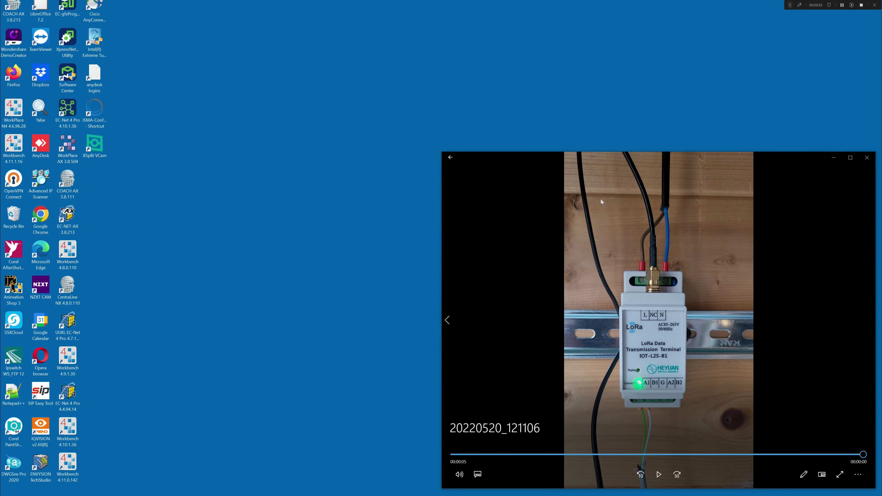
# Scroll through the single-unit LoRa Wireless RS485 page on BMS Parts, then close Chrome
pyautogui.press('super+d')
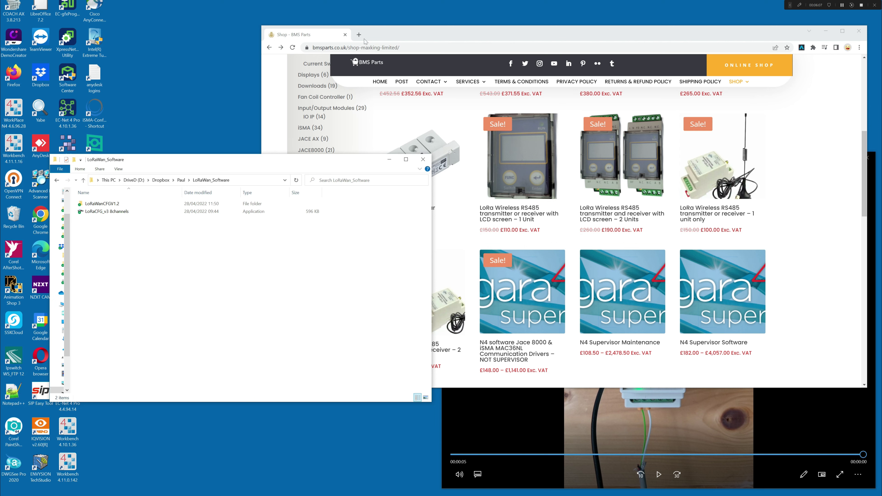
pyautogui.click(330, 40)
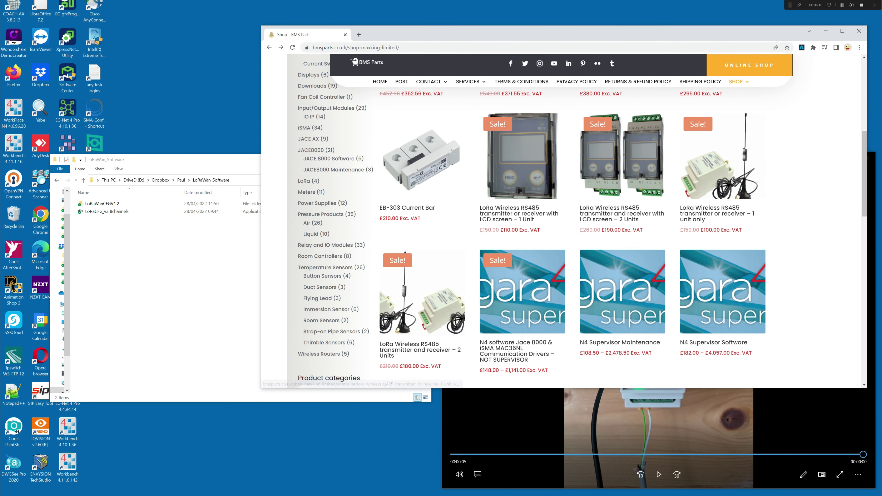
pyautogui.click(711, 185)
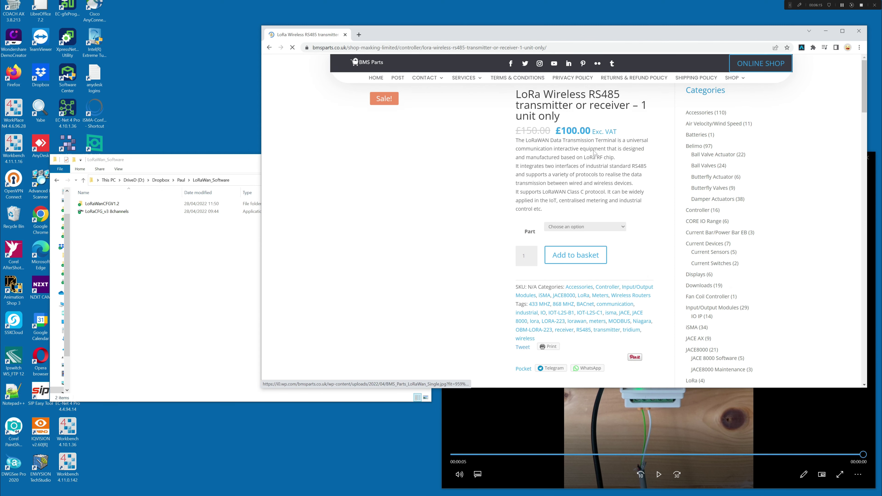
pyautogui.moveTo(863, 115); pyautogui.dragTo(864, 234)
pyautogui.scroll(-5, 513, 257)
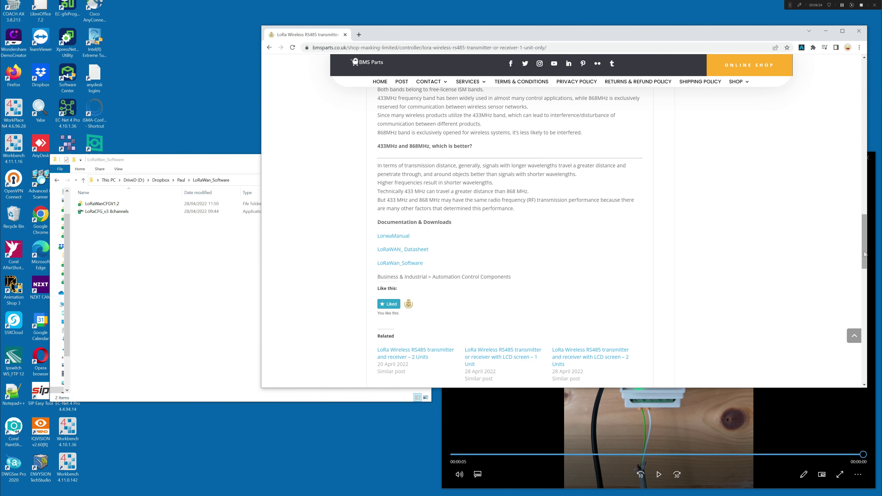
pyautogui.moveTo(865, 255); pyautogui.dragTo(873, 122)
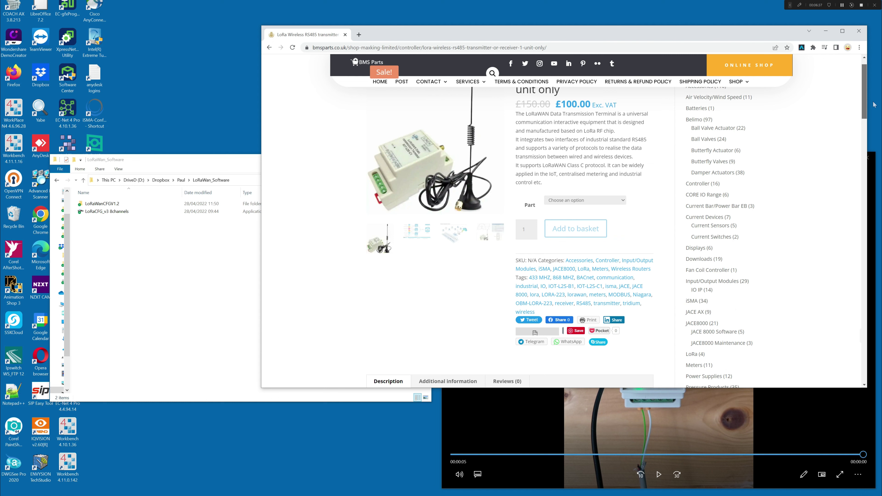
pyautogui.scroll(1, 799, 108)
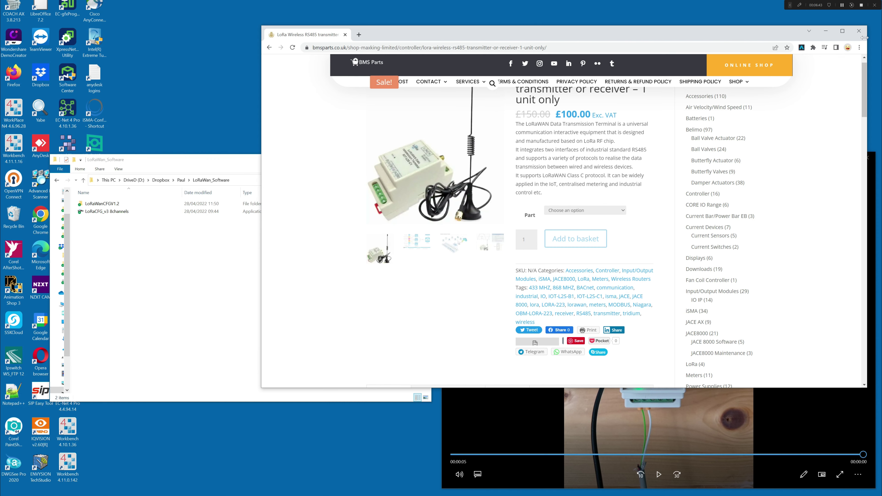
pyautogui.click(859, 32)
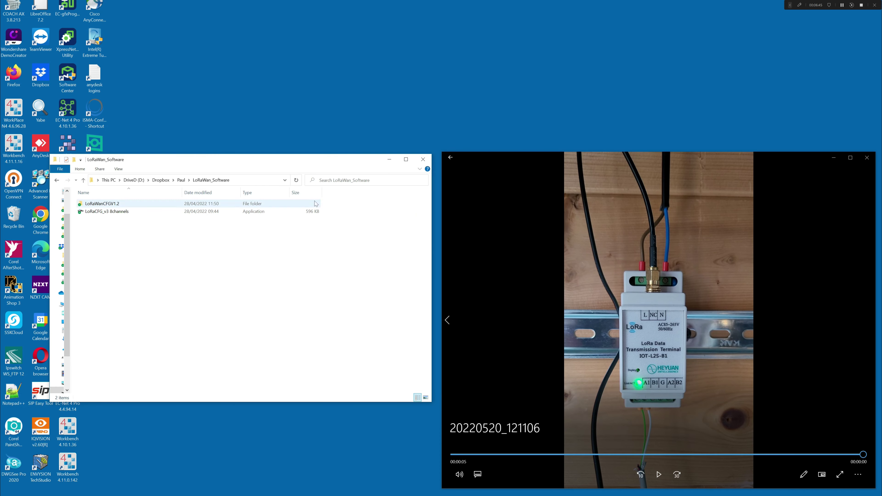
# Launch LoRaCFG_v3 8channels and move its window up and to the right
pyautogui.click(103, 213)
pyautogui.doubleClick(103, 213)
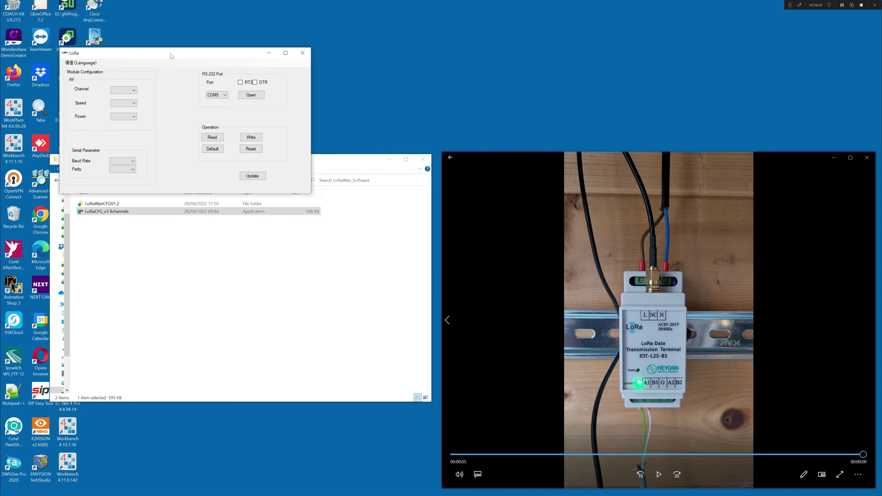
pyautogui.moveTo(172, 56); pyautogui.dragTo(251, 26)
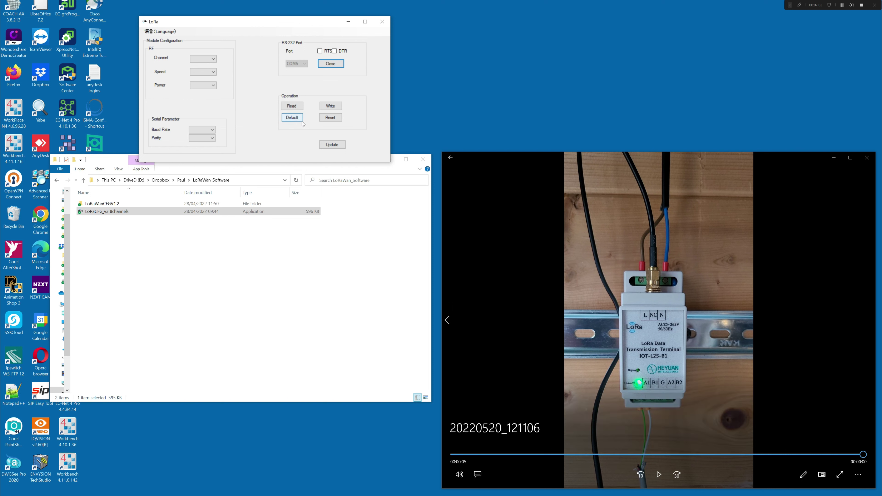
# Read the terminal over COM5: Channel 0, Power 0, 9600 baud, 8N1
pyautogui.click(294, 107)
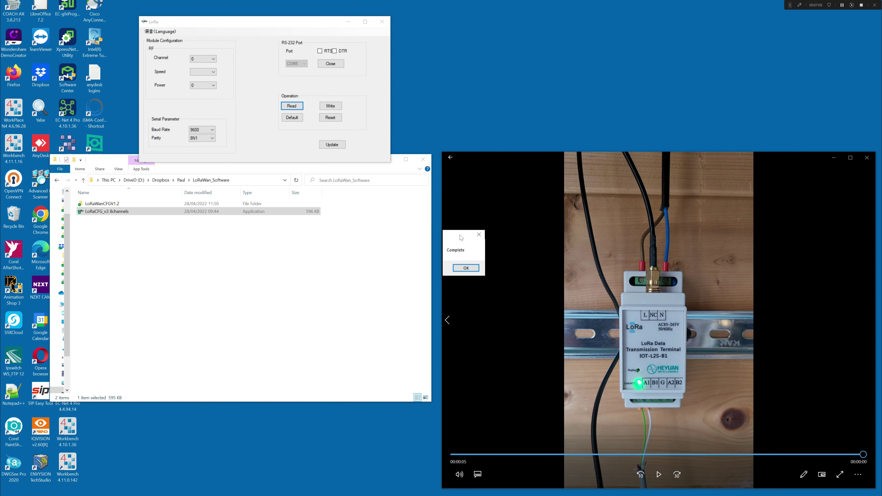
pyautogui.click(465, 268)
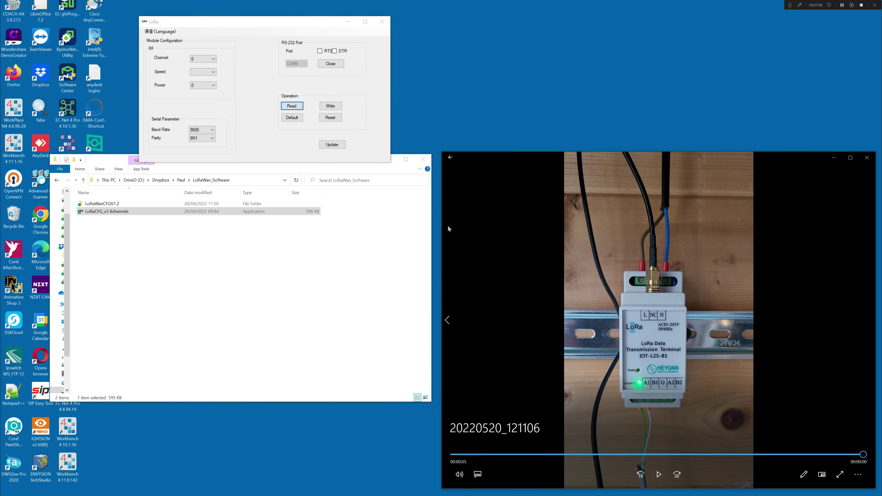
pyautogui.moveTo(441, 231); pyautogui.dragTo(559, 231)
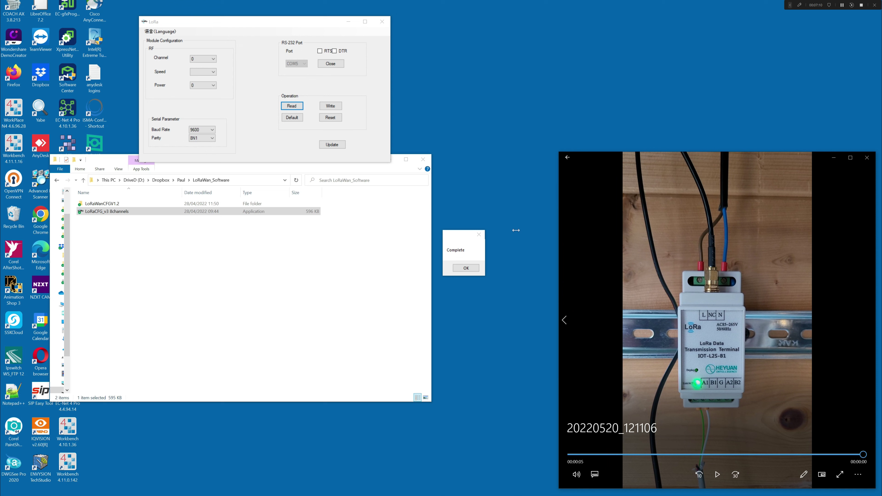
pyautogui.moveTo(467, 242); pyautogui.dragTo(444, 76)
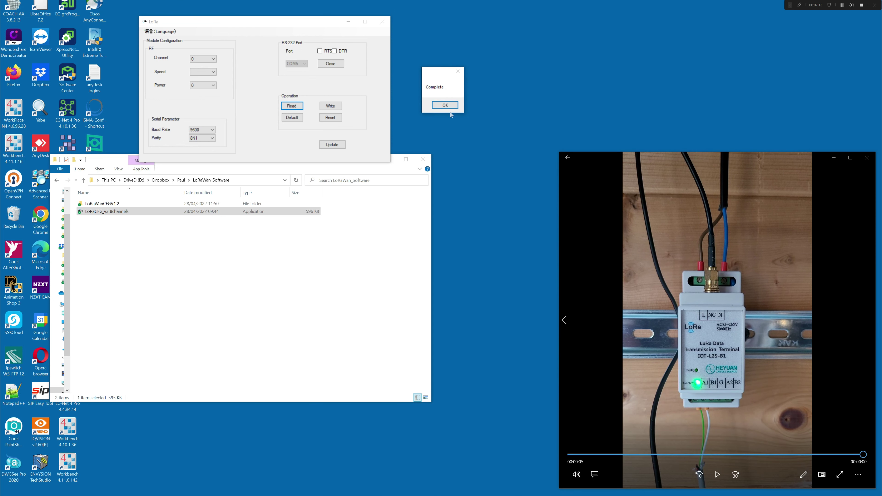
pyautogui.click(448, 106)
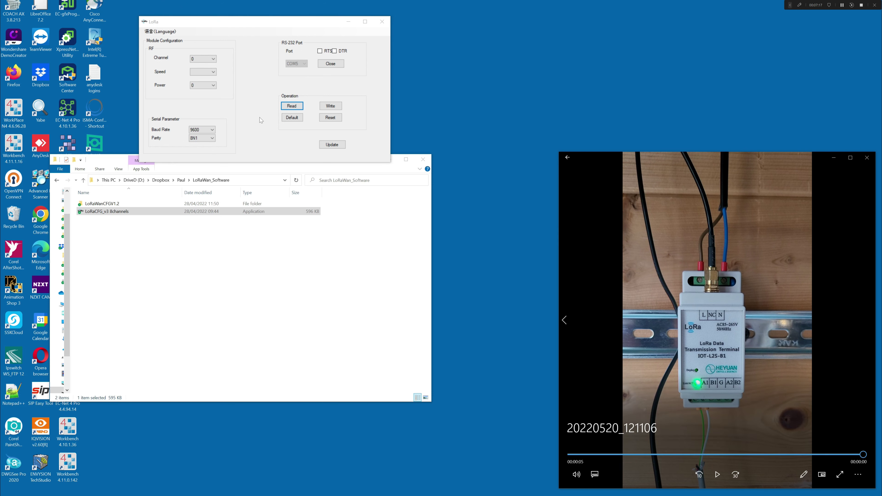
# Set the radio to Channel 4, speed DR0 and transmit power 20
pyautogui.click(214, 59)
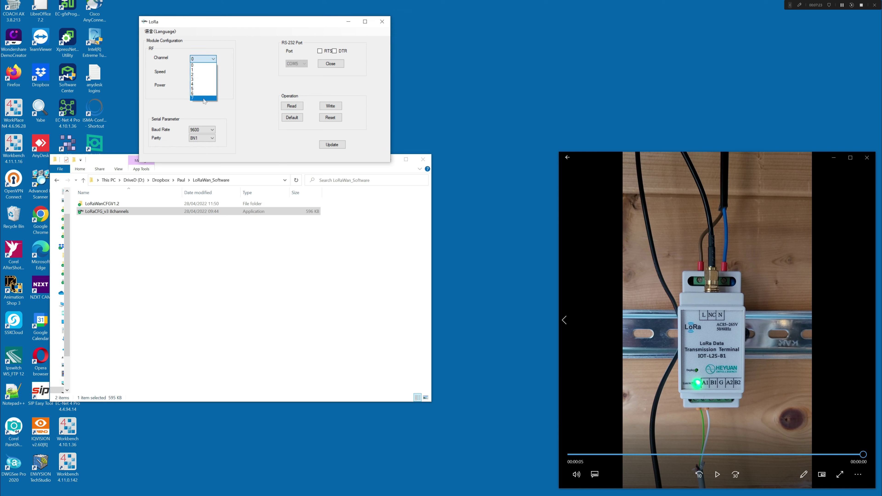
pyautogui.click(203, 86)
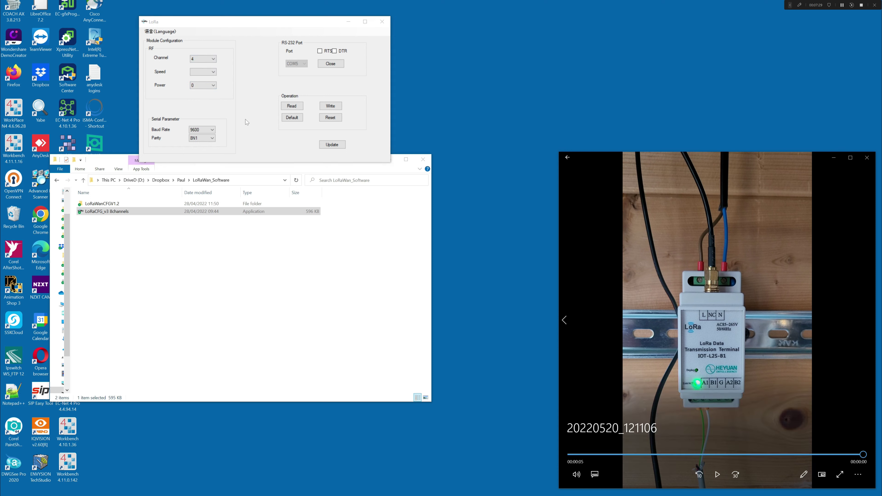
pyautogui.click(210, 72)
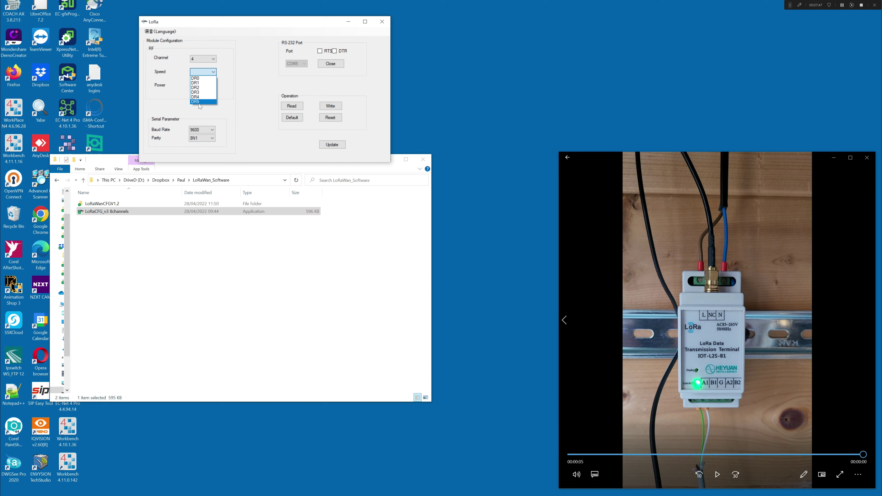
pyautogui.click(201, 80)
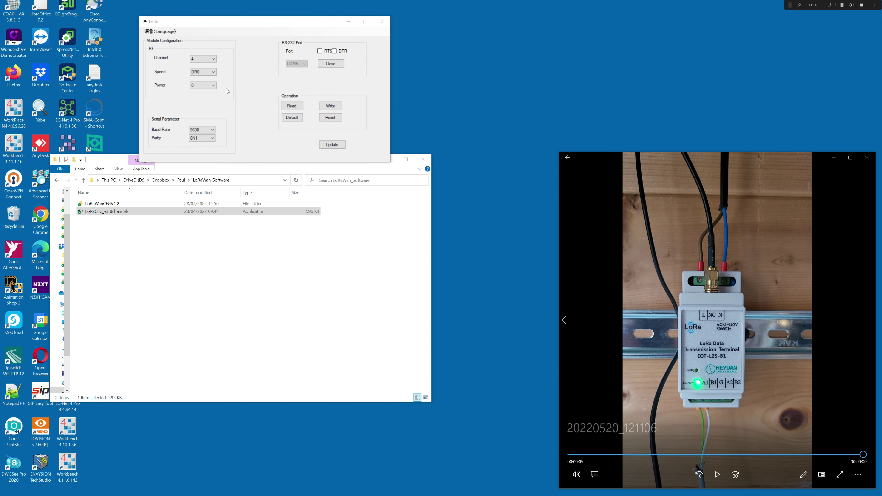
pyautogui.click(213, 86)
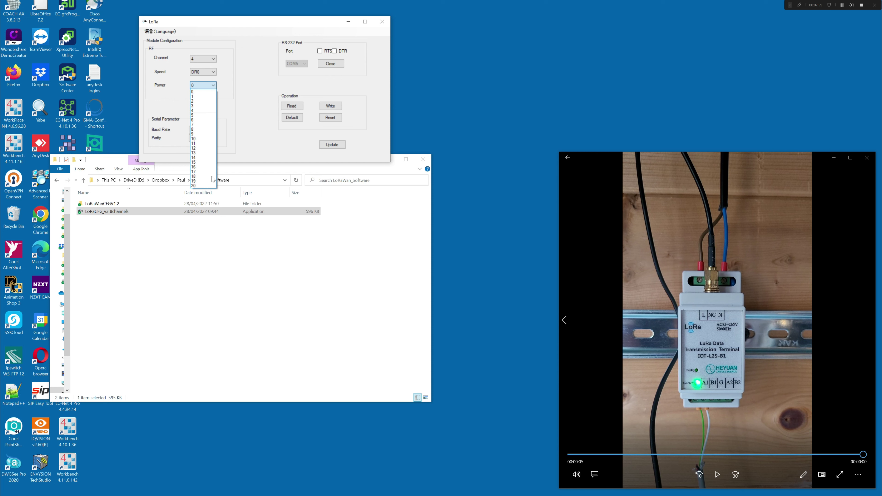
pyautogui.click(205, 186)
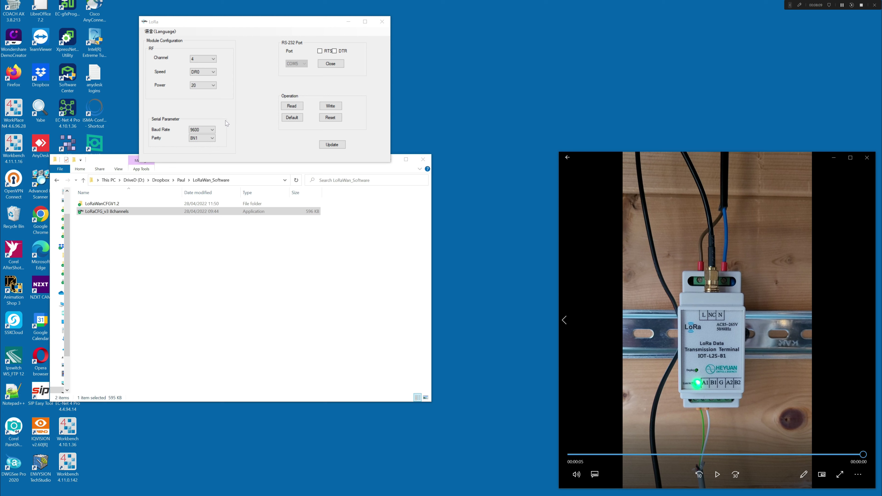
pyautogui.click(213, 130)
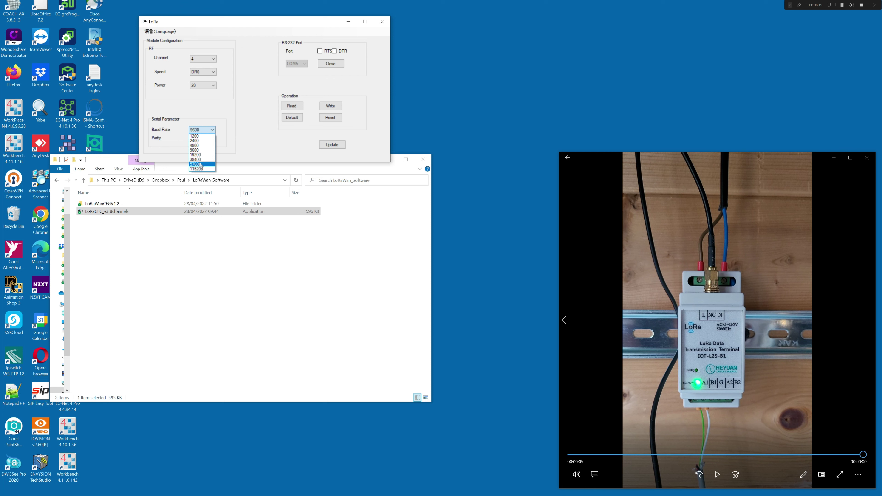
pyautogui.click(200, 151)
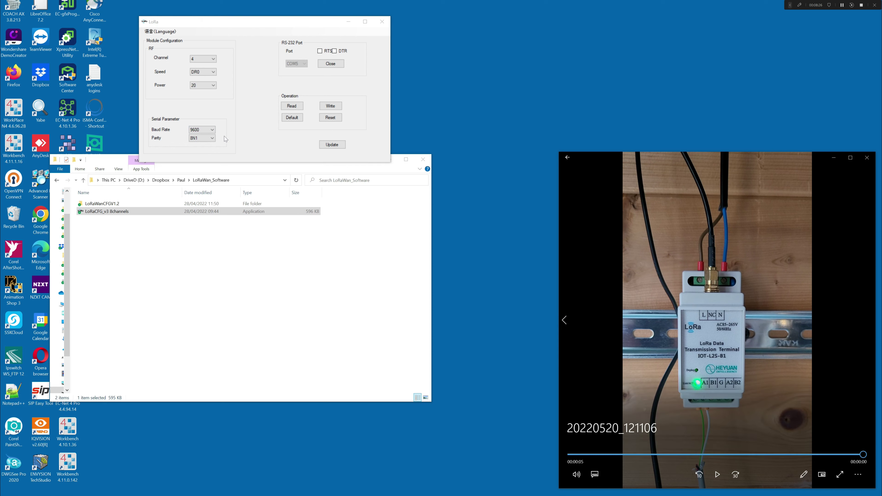
pyautogui.click(212, 139)
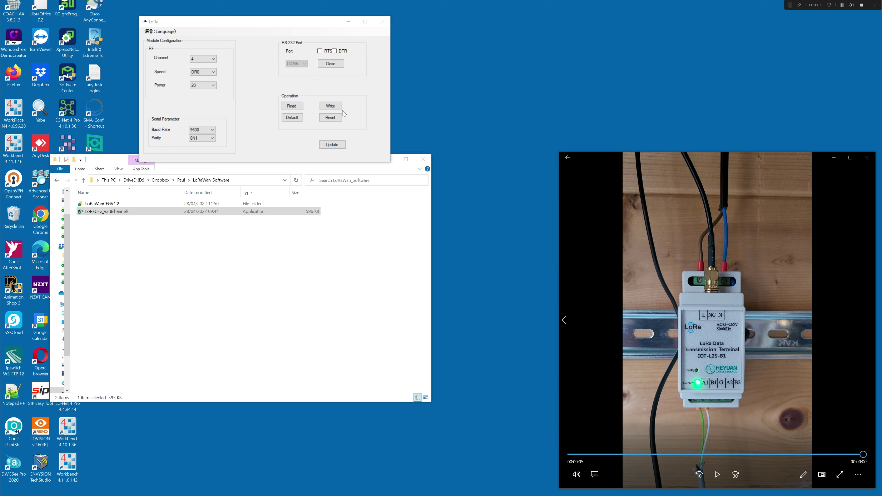
# Write the configuration to the terminal and acknowledge the completion message
pyautogui.click(332, 107)
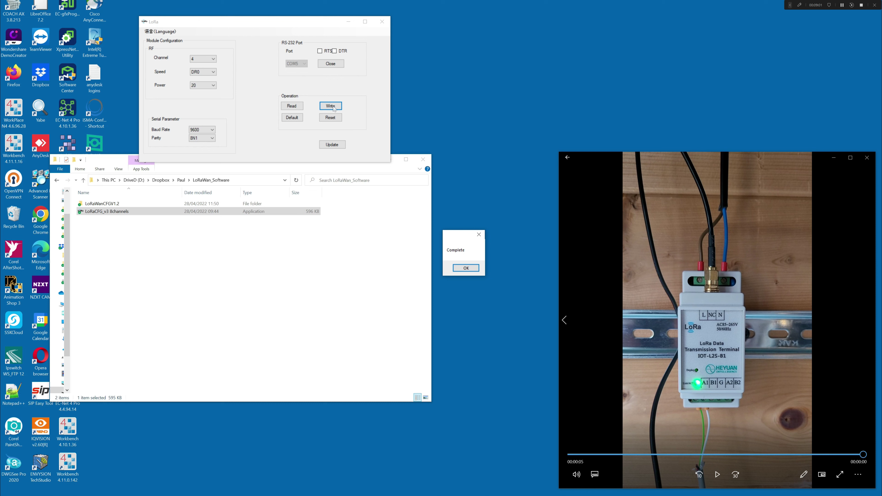
pyautogui.click(465, 269)
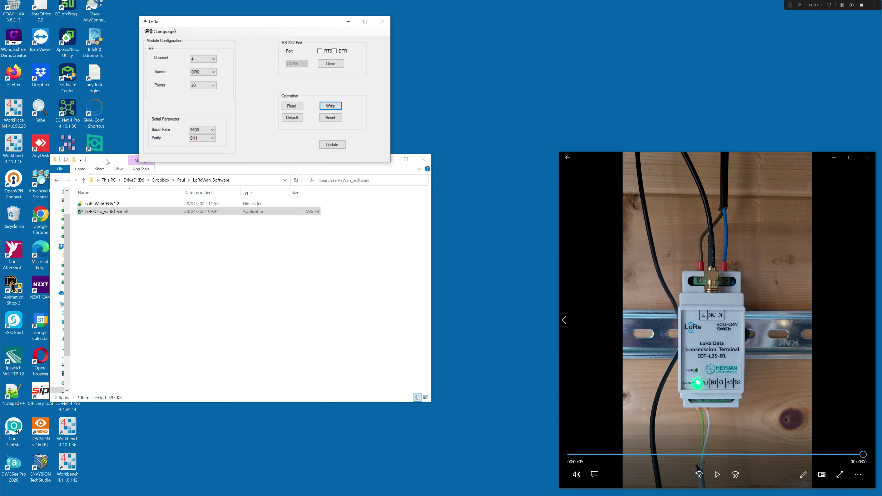
pyautogui.moveTo(108, 162); pyautogui.dragTo(168, 190)
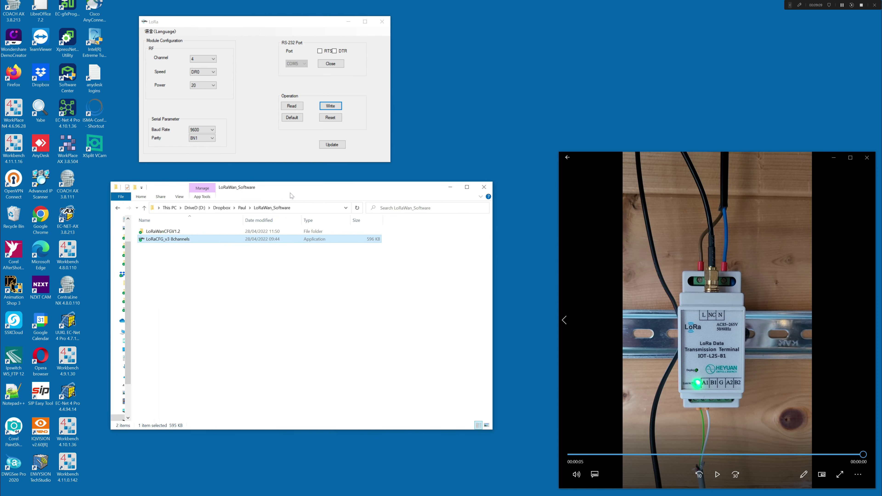
pyautogui.click(380, 126)
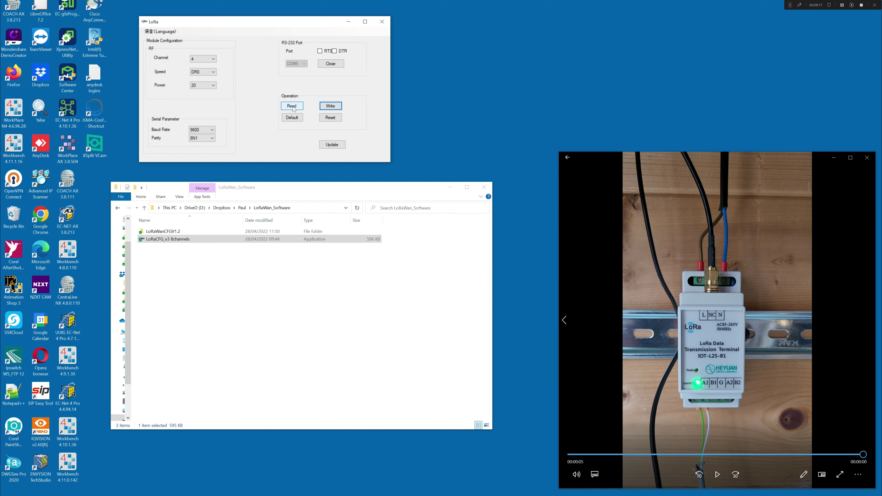
# Change the form to power 5, speed DR3, channel 1, 19200 baud and parity 8O1
pyautogui.click(214, 86)
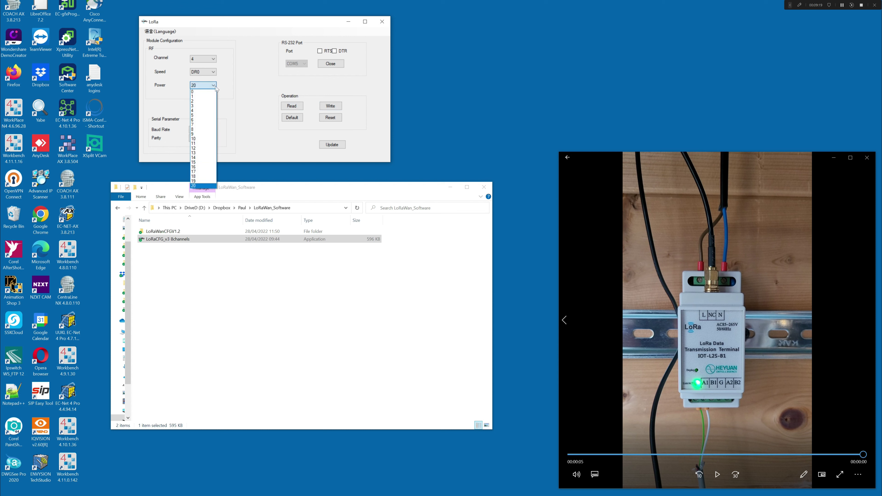
pyautogui.click(205, 116)
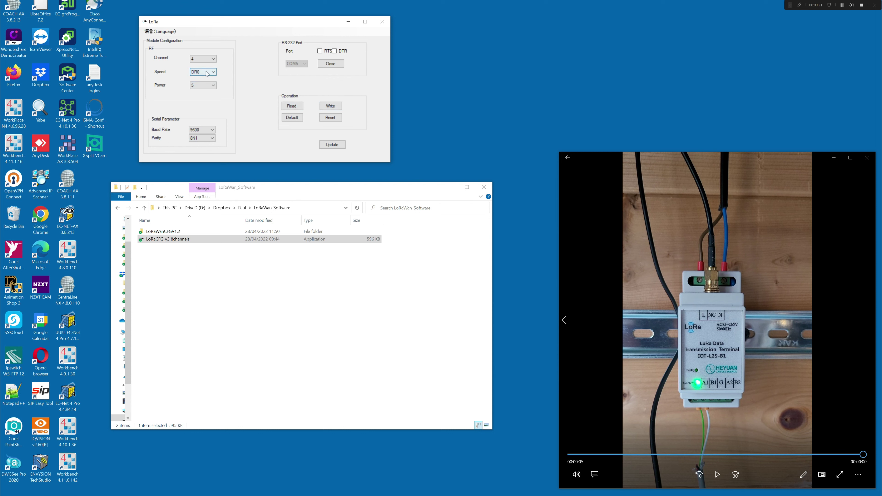
pyautogui.click(207, 73)
pyautogui.click(203, 58)
pyautogui.click(203, 58)
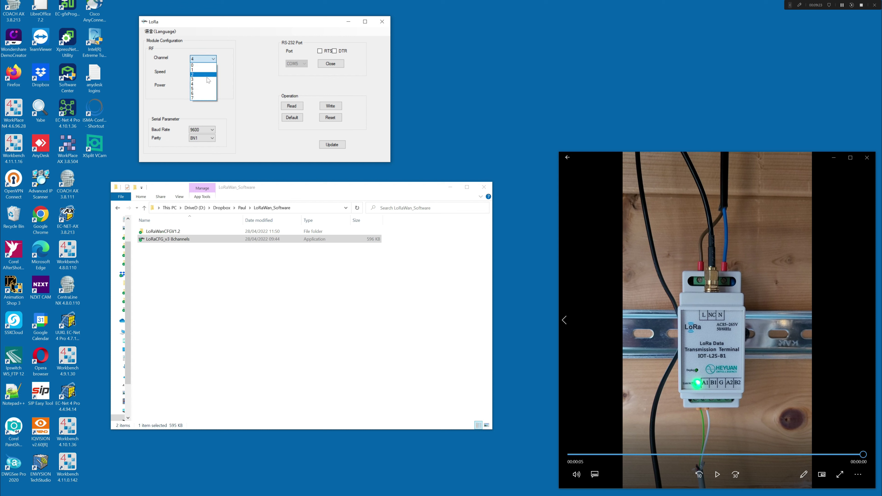
pyautogui.click(205, 69)
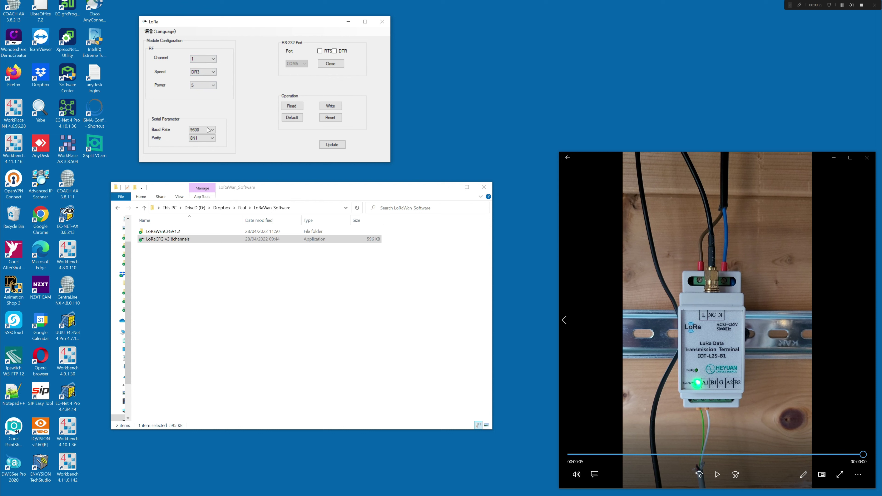
pyautogui.click(208, 130)
pyautogui.click(208, 145)
pyautogui.click(208, 139)
pyautogui.click(204, 150)
# Read back the stored settings, restoring Channel 4, DR0, Power 20, 9600, 8N1
pyautogui.click(292, 106)
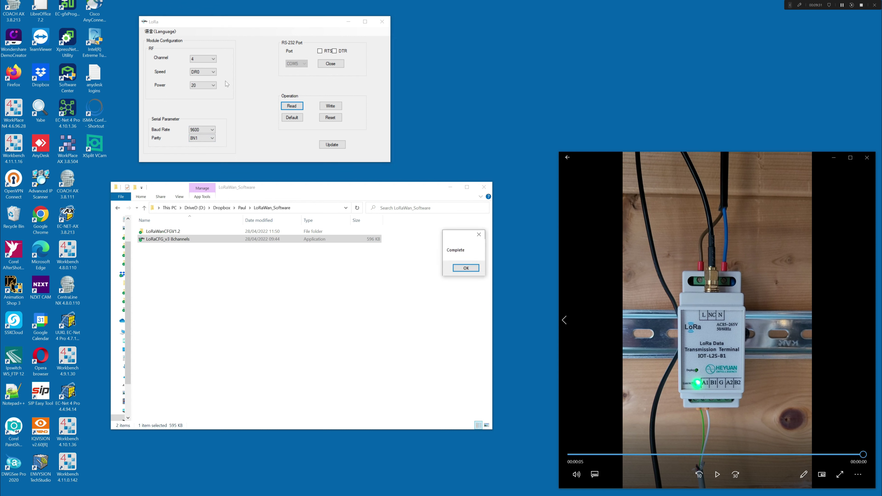
pyautogui.moveTo(455, 240); pyautogui.dragTo(425, 136)
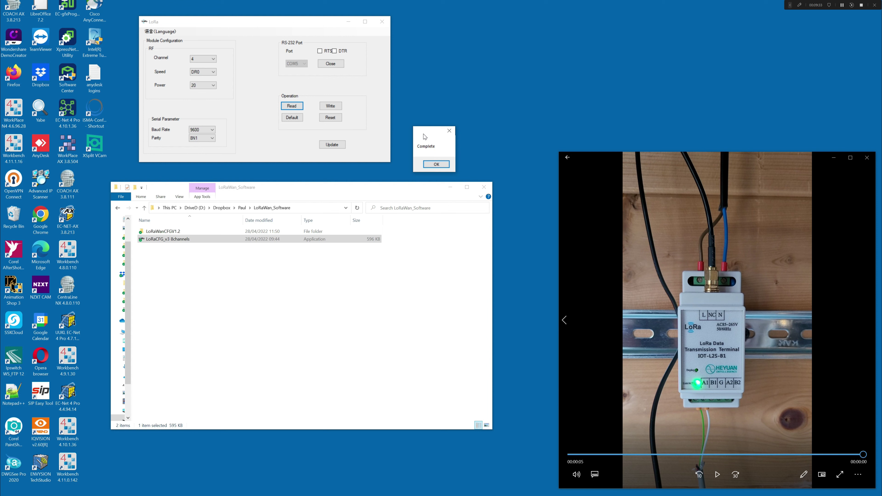
pyautogui.click(437, 164)
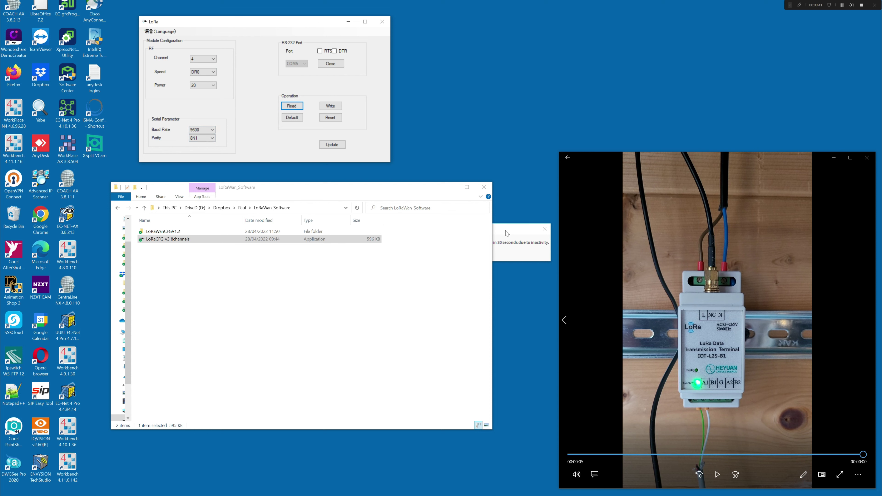
pyautogui.click(504, 96)
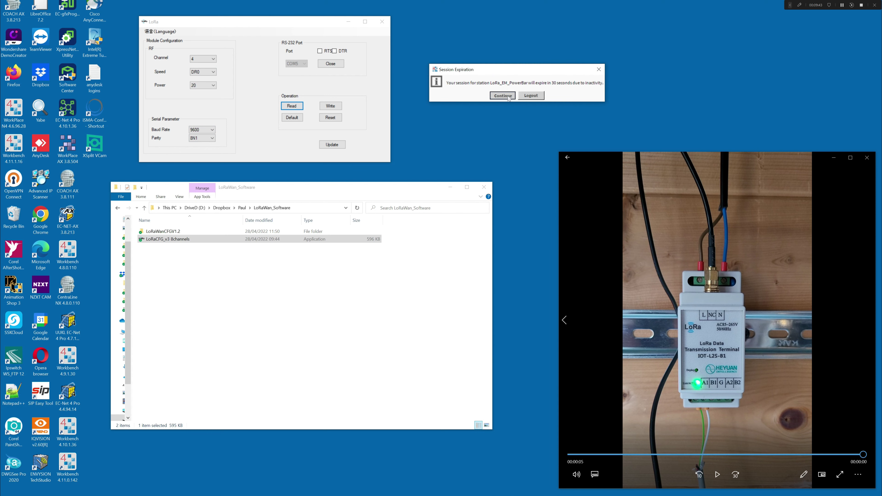
# Reset the terminal from the Operation group and acknowledge the Complete message
pyautogui.click(259, 101)
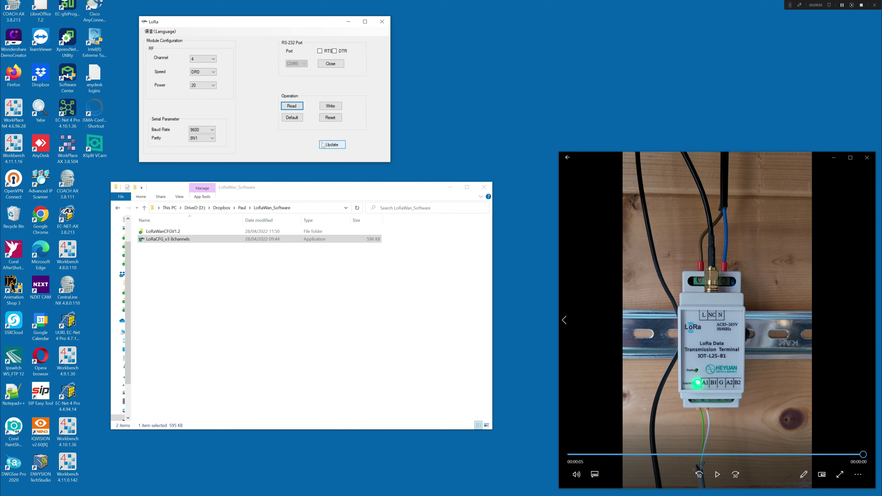
pyautogui.click(330, 118)
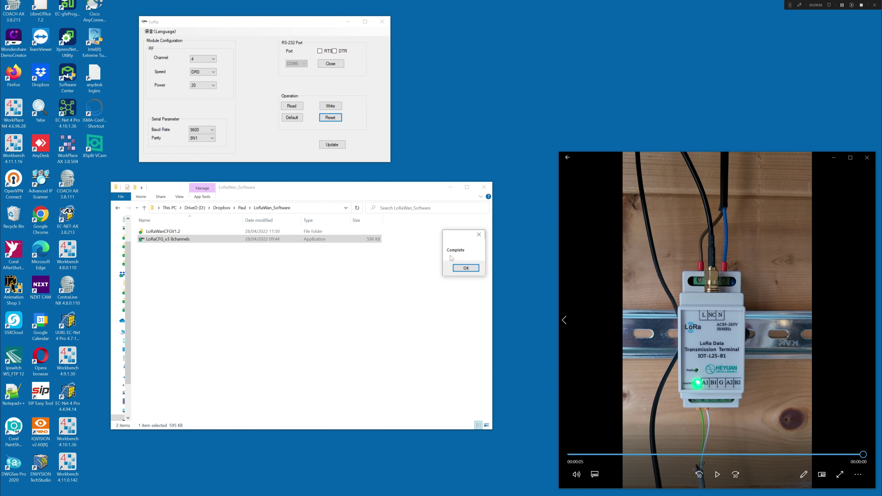
pyautogui.click(465, 269)
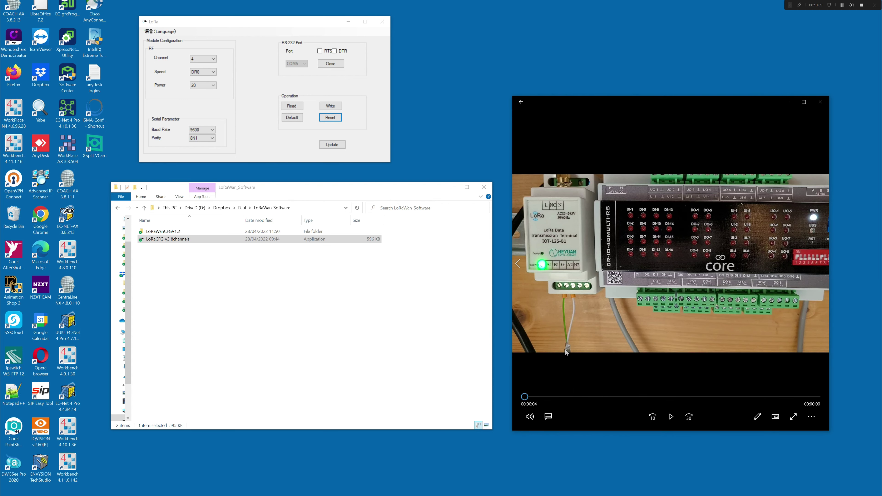
# Play the terminal footage, read the terminal again, and quit after the unhandled exception
pyautogui.click(671, 417)
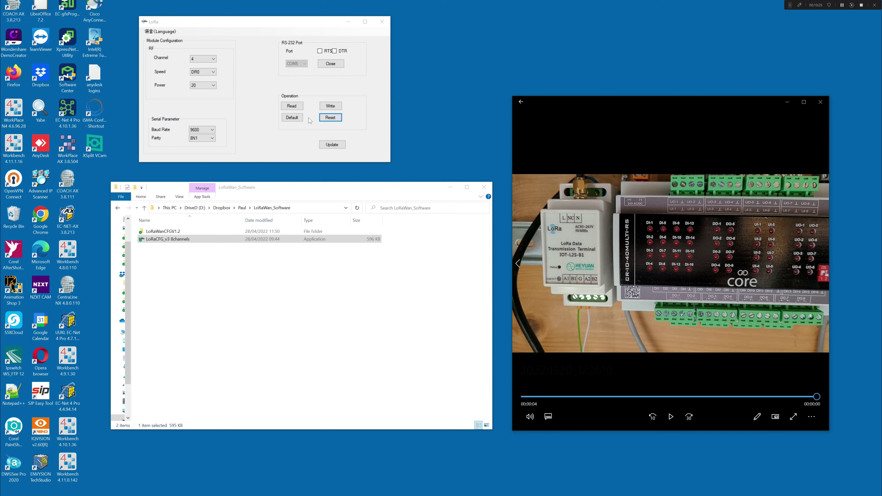
pyautogui.click(292, 106)
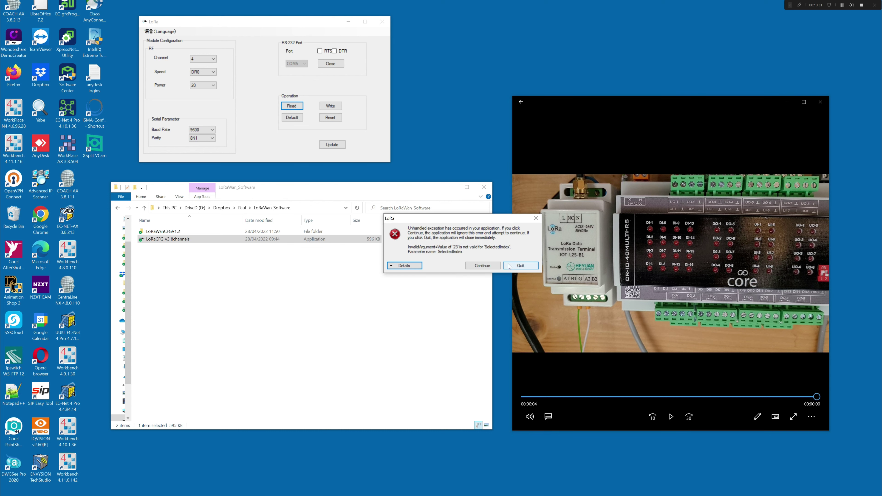
pyautogui.click(520, 266)
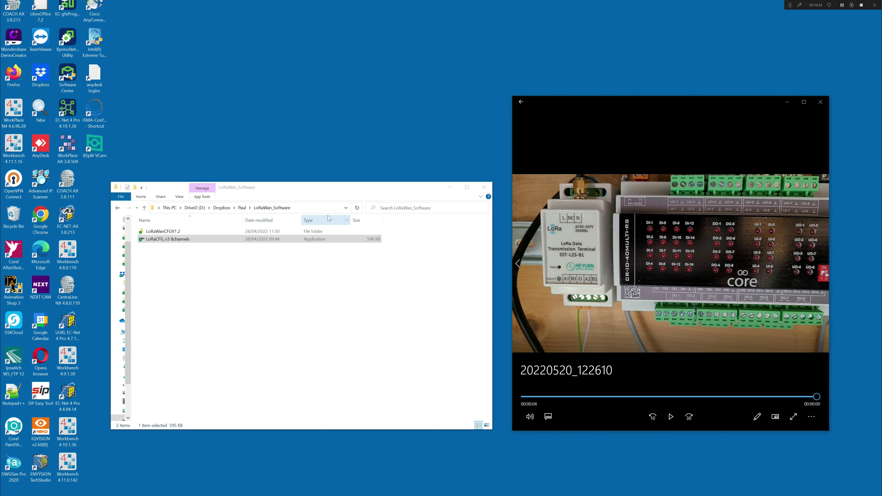
# Relaunch LoRaCFG_v3 8channels, open COM5 and read the module's current parameters
pyautogui.doubleClick(170, 241)
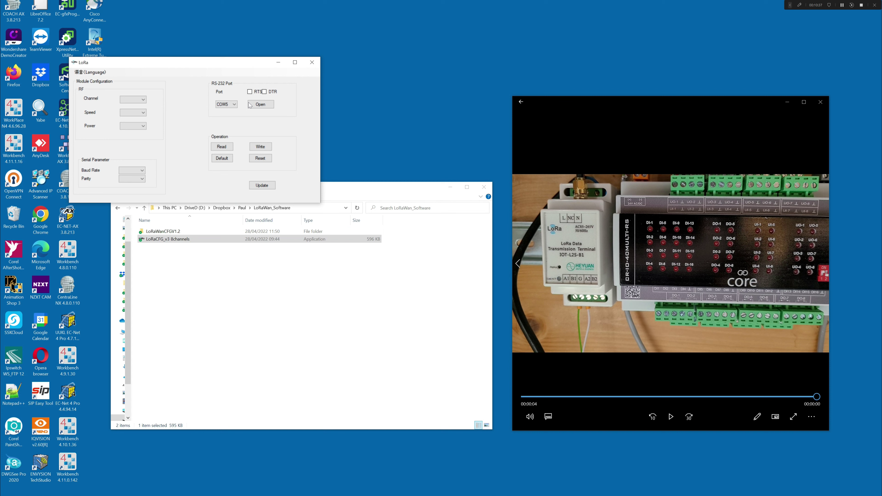
pyautogui.click(260, 105)
pyautogui.click(226, 148)
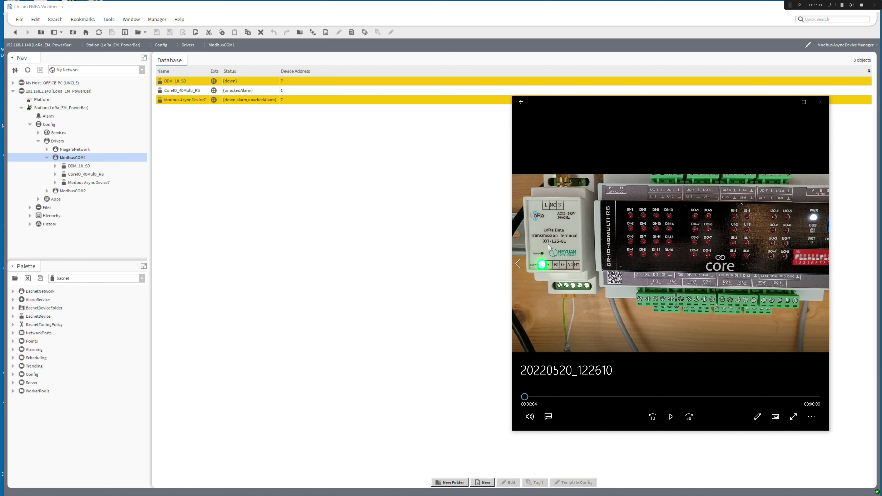
# Select the CoreIO_40Multi_RS device and close the camera footage
pyautogui.click(183, 91)
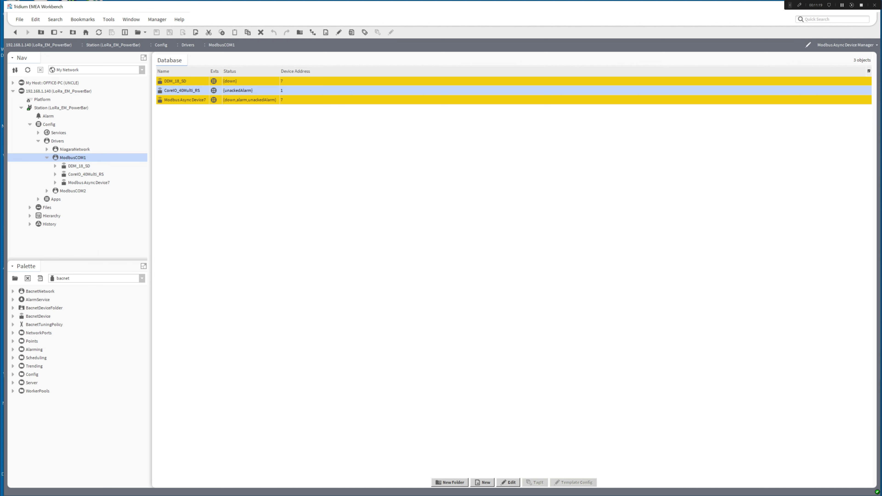
pyautogui.hotkey('alt', 'Tab')
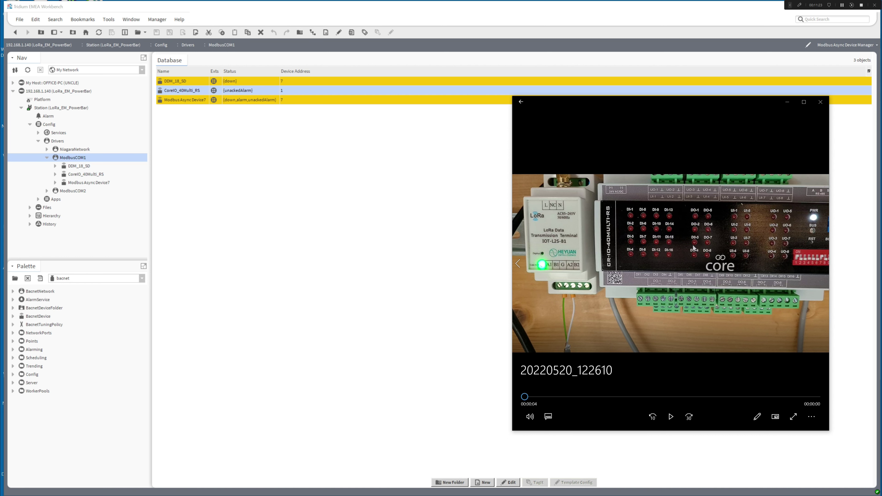
pyautogui.click(209, 136)
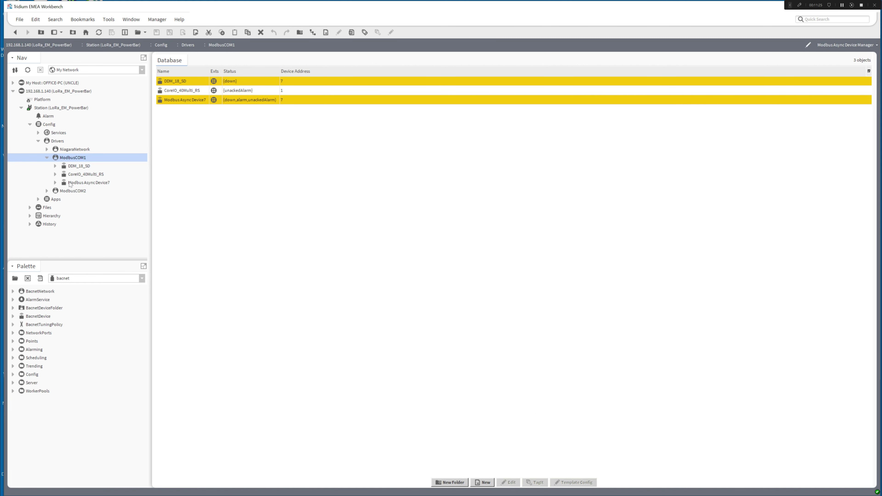
# Expand CoreIO_40Multi_RS > Points > UniversalInputs and open the UI_ReadValue point list
pyautogui.click(55, 174)
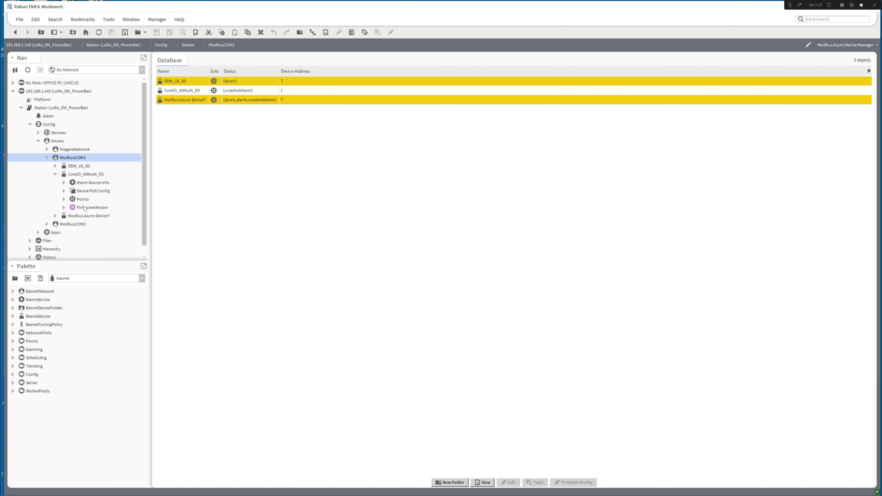
pyautogui.click(64, 200)
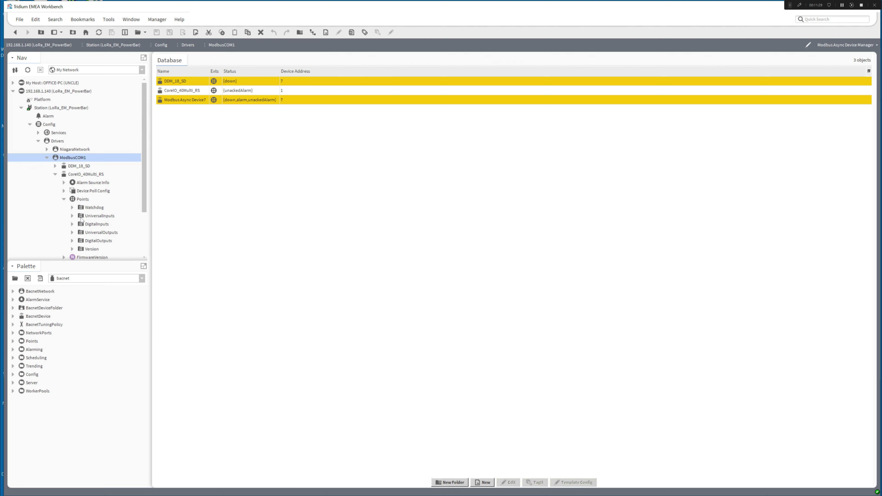
pyautogui.click(73, 216)
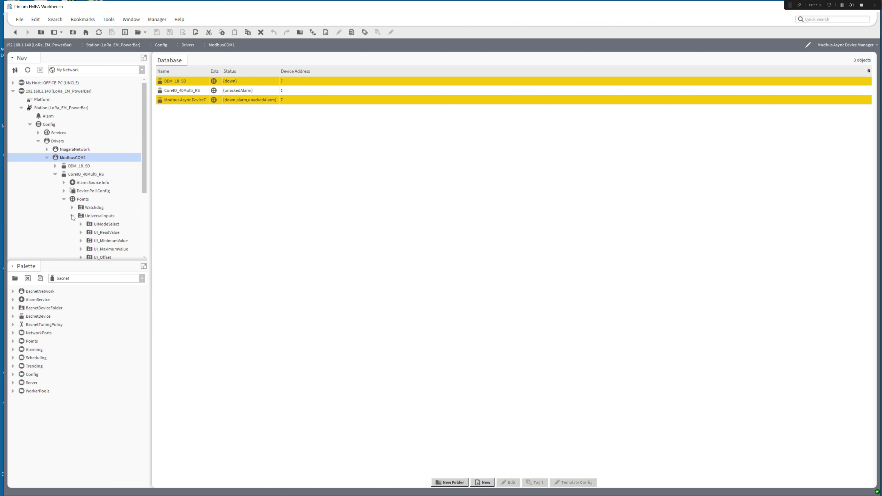
pyautogui.click(103, 232)
pyautogui.doubleClick(103, 233)
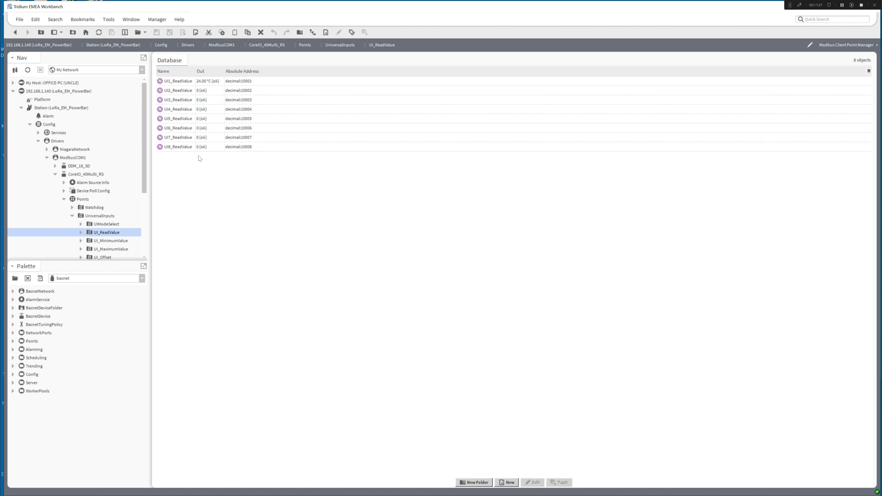
# Select the UI1_ReadValue row, then bring the LoRa-B1 433MHz manual PDF forward
pyautogui.click(197, 84)
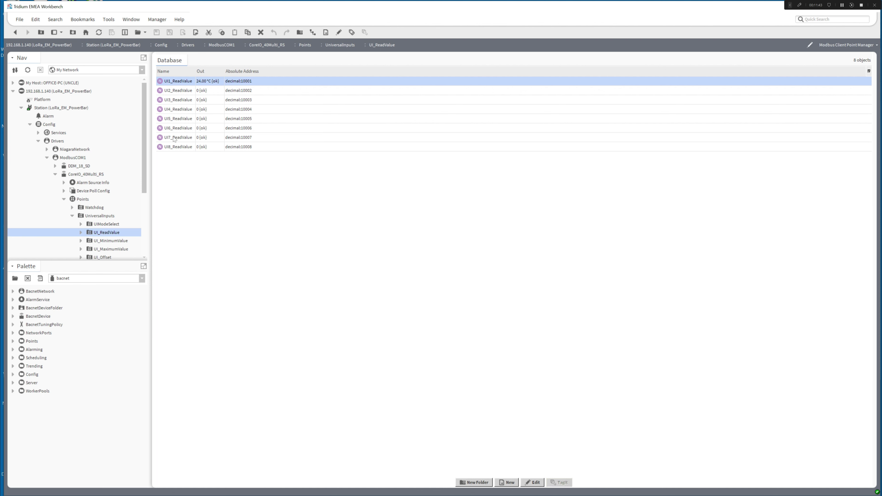
pyautogui.scroll(-3, 147, 179)
pyautogui.scroll(1, 148, 180)
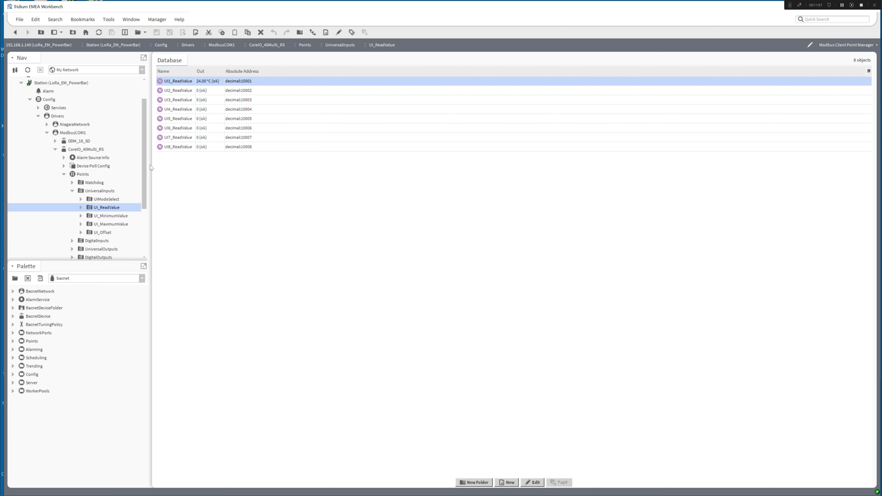
pyautogui.hotkey('alt', 'Tab')
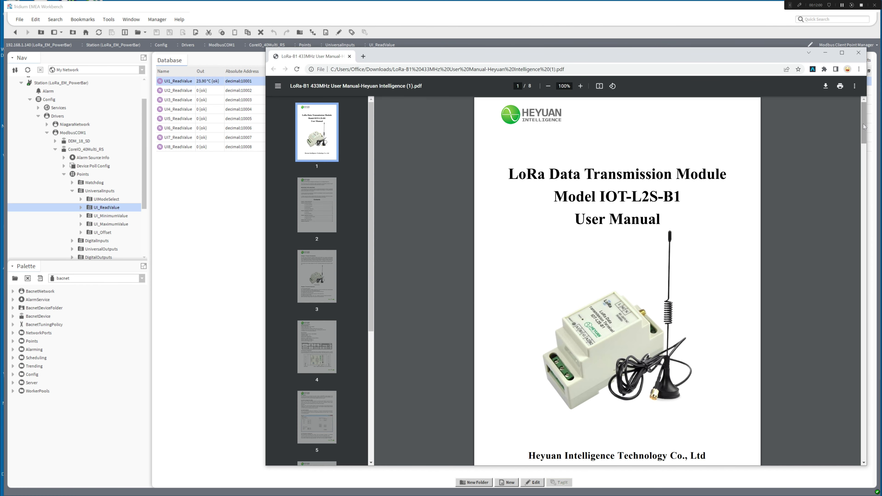
# Go to page 4 and highlight the AC85-265V power supply and 6-8km communication range lines
pyautogui.moveTo(865, 126); pyautogui.dragTo(862, 242)
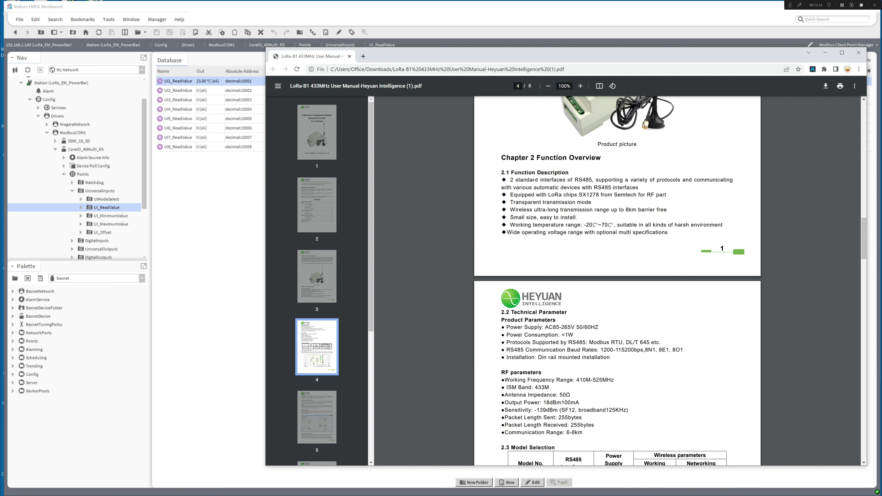
pyautogui.moveTo(545, 327); pyautogui.dragTo(571, 327)
pyautogui.moveTo(865, 251); pyautogui.dragTo(865, 265)
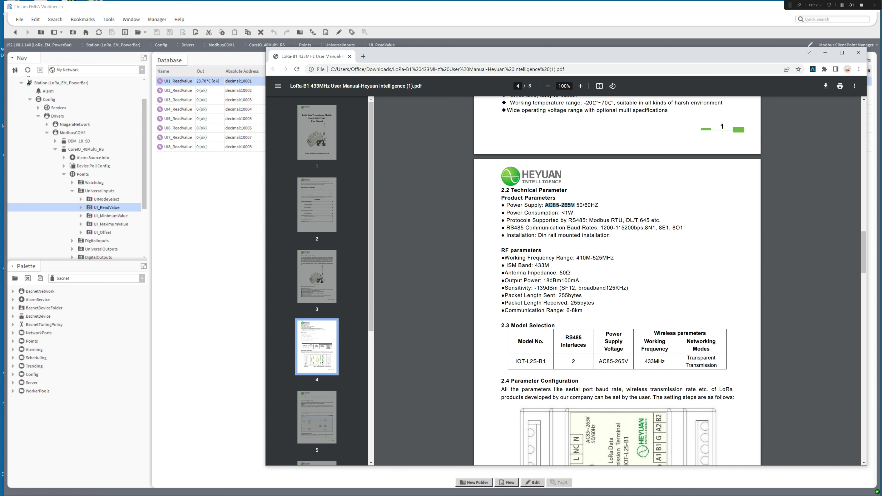
pyautogui.moveTo(502, 311); pyautogui.dragTo(583, 310)
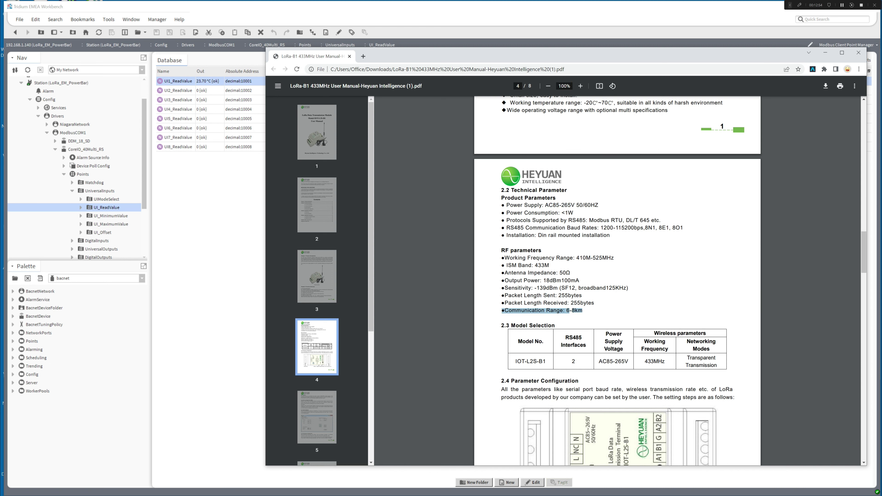
pyautogui.click(583, 310)
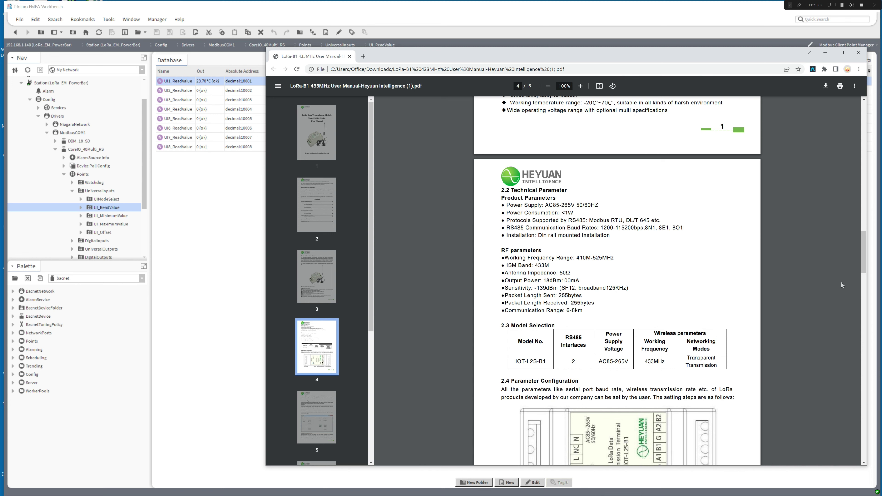
# Browse manual pages 5–7, then return to section 2.4.1 Wiring on page 5
pyautogui.scroll(-2, 865, 272)
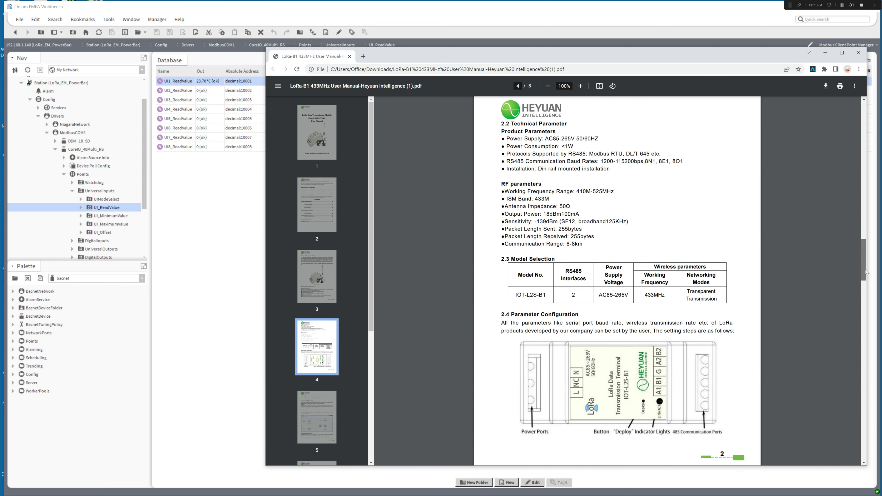
pyautogui.moveTo(867, 272); pyautogui.dragTo(859, 324)
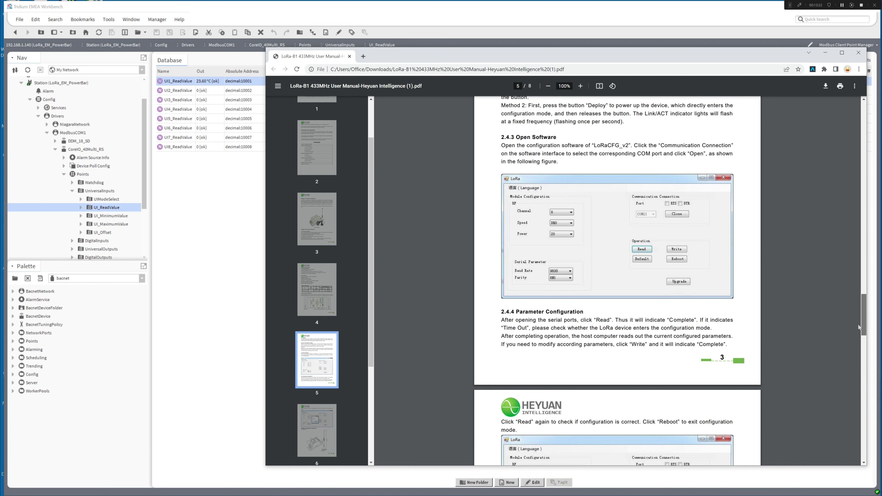
pyautogui.scroll(1, 859, 323)
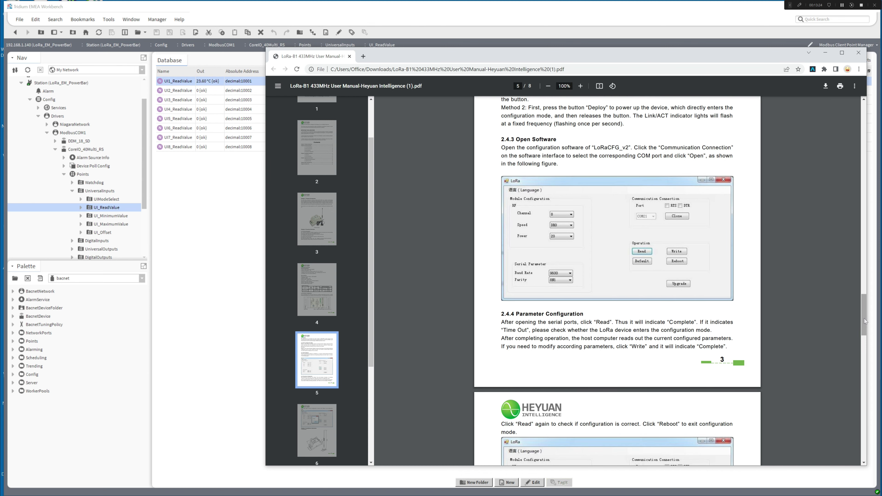
pyautogui.moveTo(865, 321)
pyautogui.mouseDown()
pyautogui.moveTo(862, 357)
pyautogui.moveTo(861, 334)
pyautogui.mouseUp()
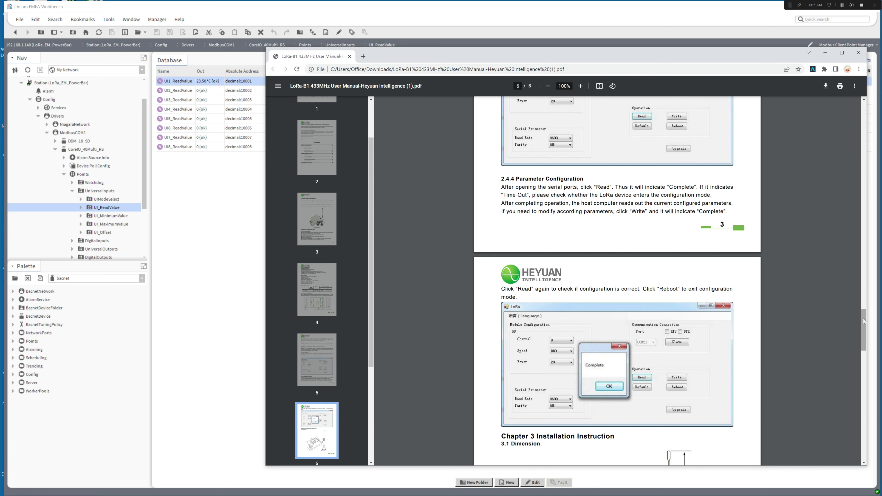
pyautogui.scroll(-6, 862, 346)
pyautogui.moveTo(864, 350)
pyautogui.mouseDown()
pyautogui.moveTo(852, 431)
pyautogui.moveTo(863, 282)
pyautogui.moveTo(861, 299)
pyautogui.mouseUp()
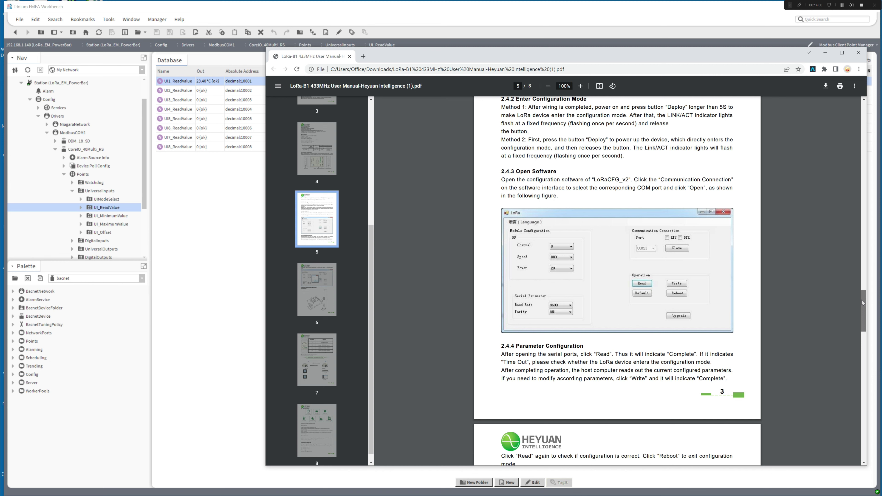
pyautogui.moveTo(861, 300); pyautogui.dragTo(862, 302)
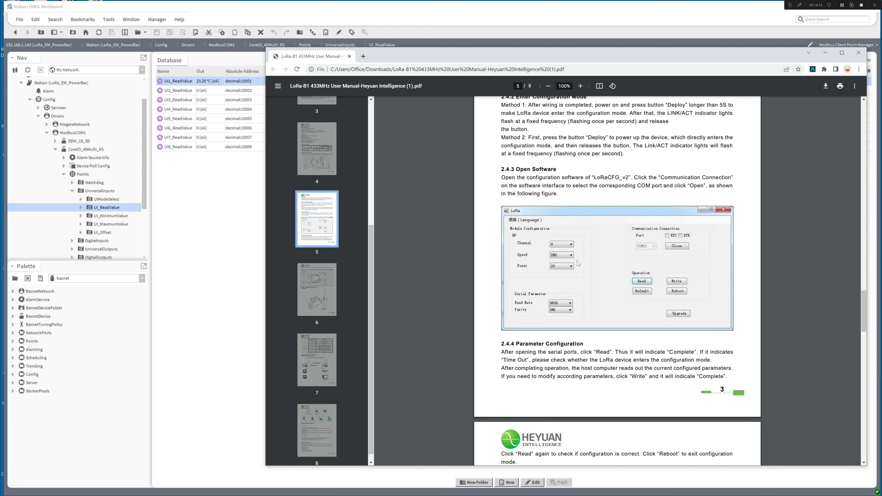
pyautogui.moveTo(862, 309)
pyautogui.mouseDown()
pyautogui.moveTo(864, 319)
pyautogui.moveTo(867, 299)
pyautogui.mouseUp()
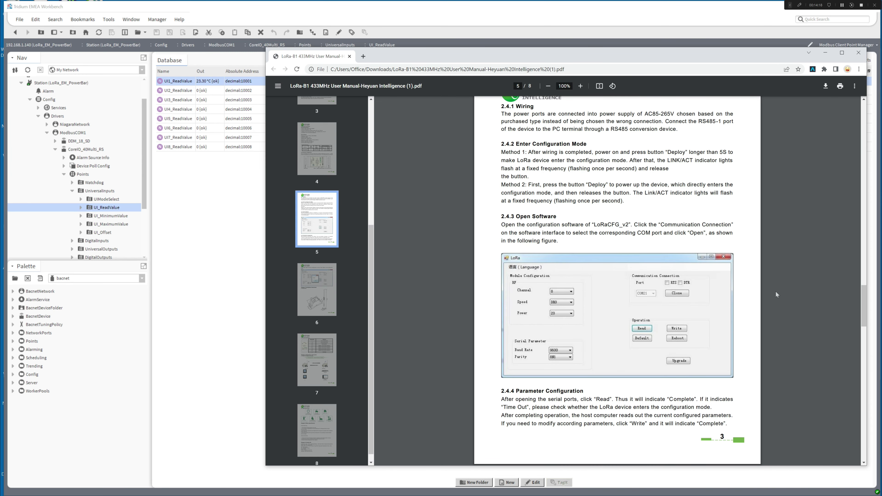